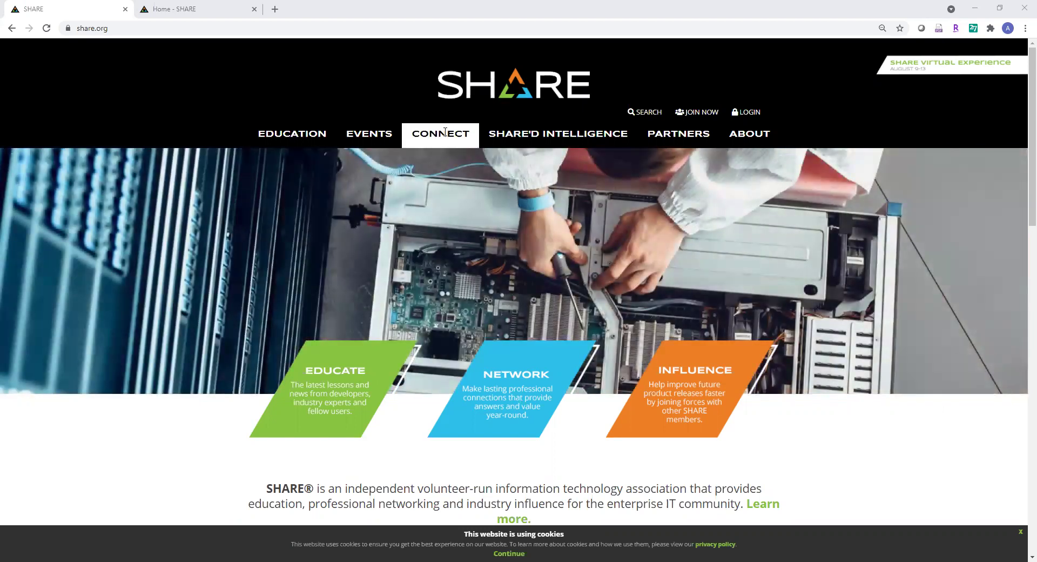
Go from the SHARE homepage to the Communities site and open the signed-in member's profile page
{"action": "mouse_move", "coordinate": [445, 132]}
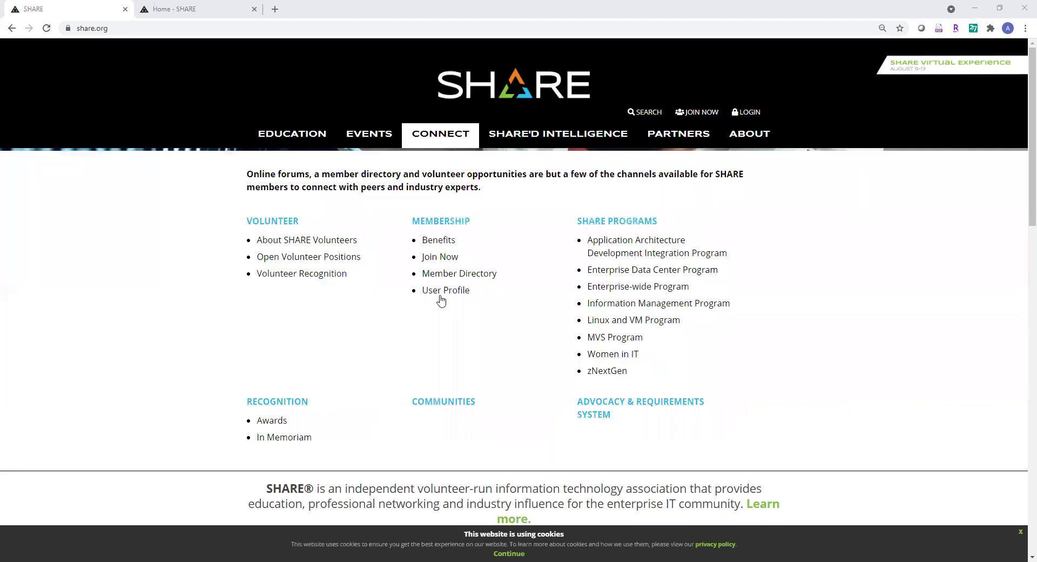
{"action": "left_click", "coordinate": [432, 403]}
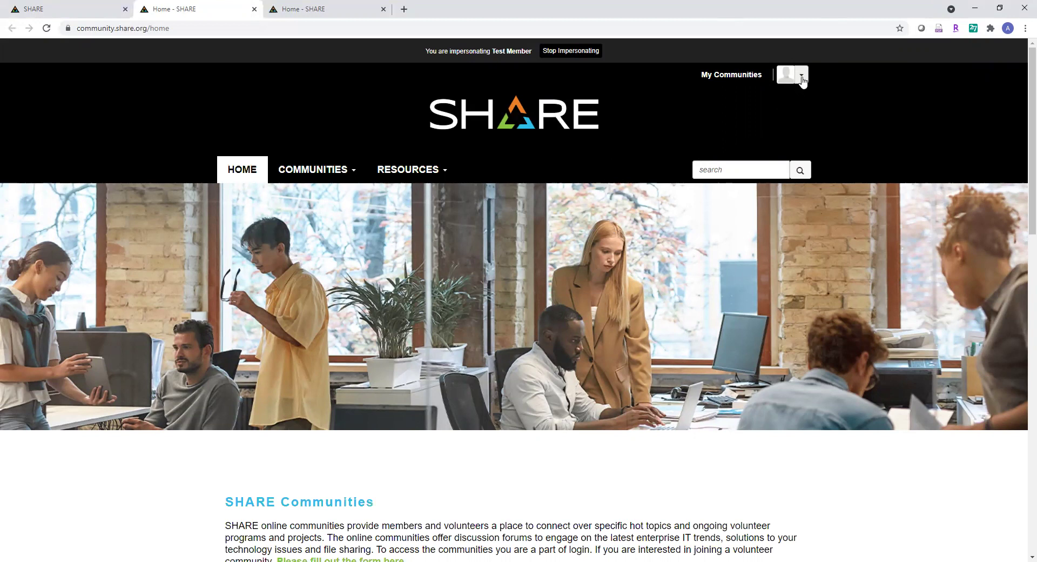
{"action": "left_click", "coordinate": [802, 79]}
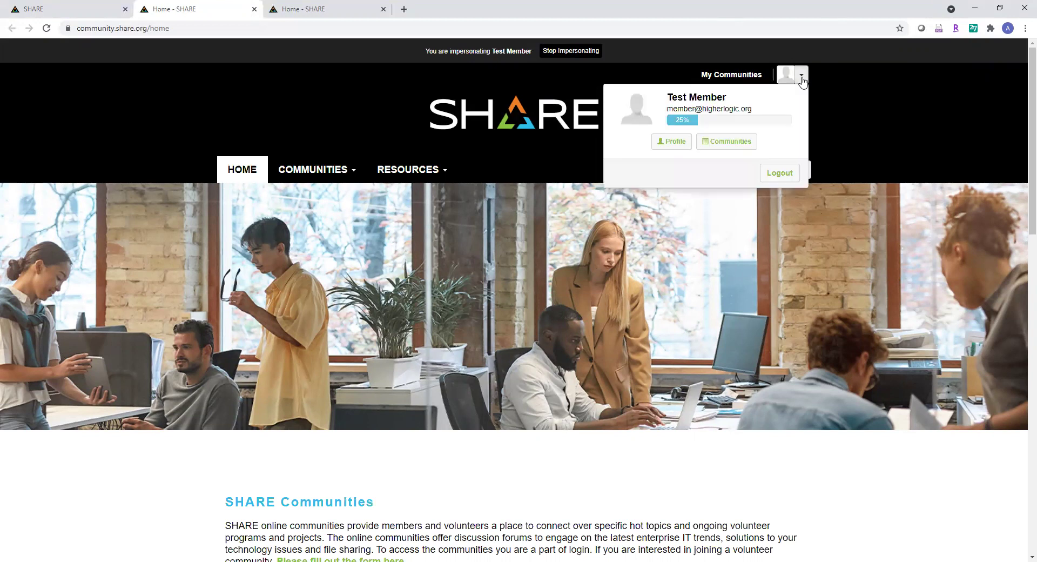
{"action": "left_click", "coordinate": [673, 141]}
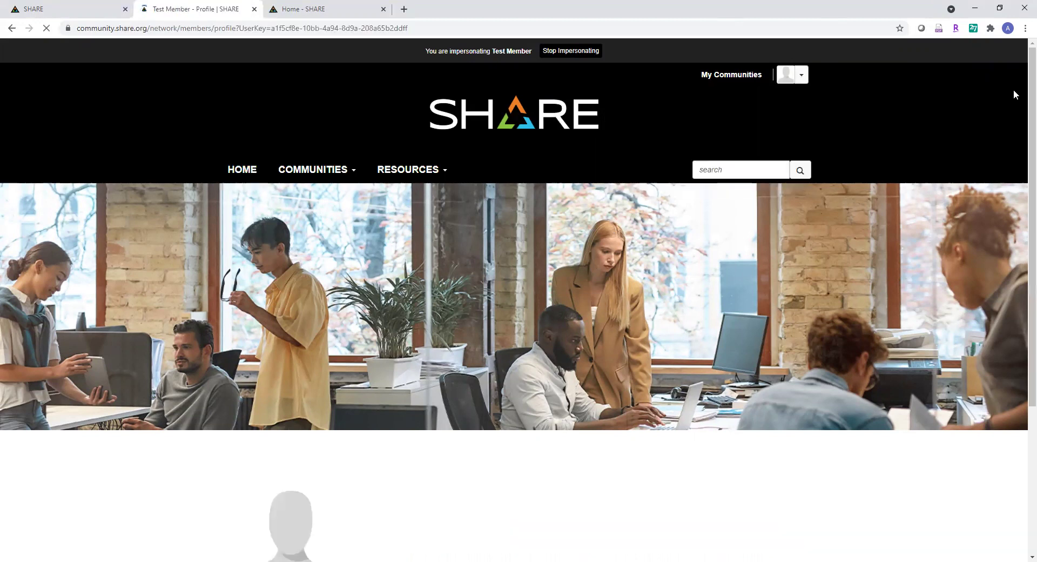
Examine the profile page and the actions offered for the profile picture
{"action": "scroll", "coordinate": [1020, 81], "scroll_direction": "down", "scroll_amount": 2}
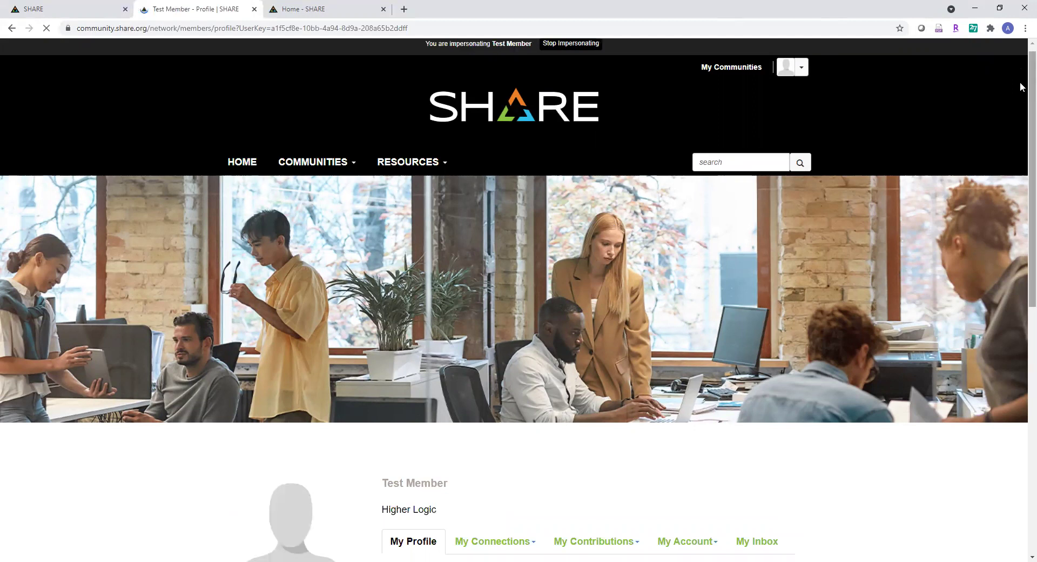
{"action": "scroll", "coordinate": [1021, 169], "scroll_direction": "down", "scroll_amount": 3}
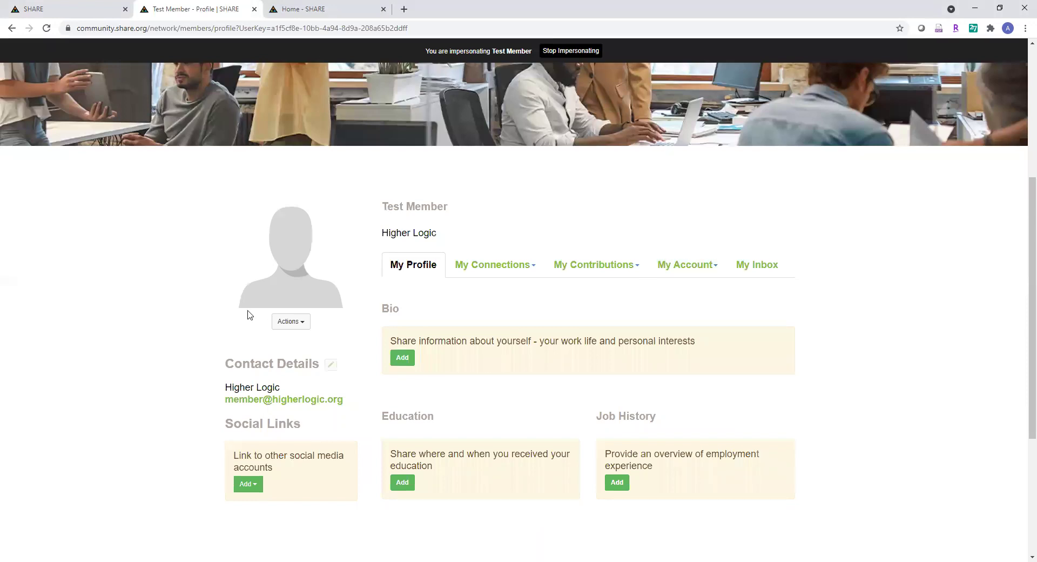
{"action": "left_click", "coordinate": [297, 322]}
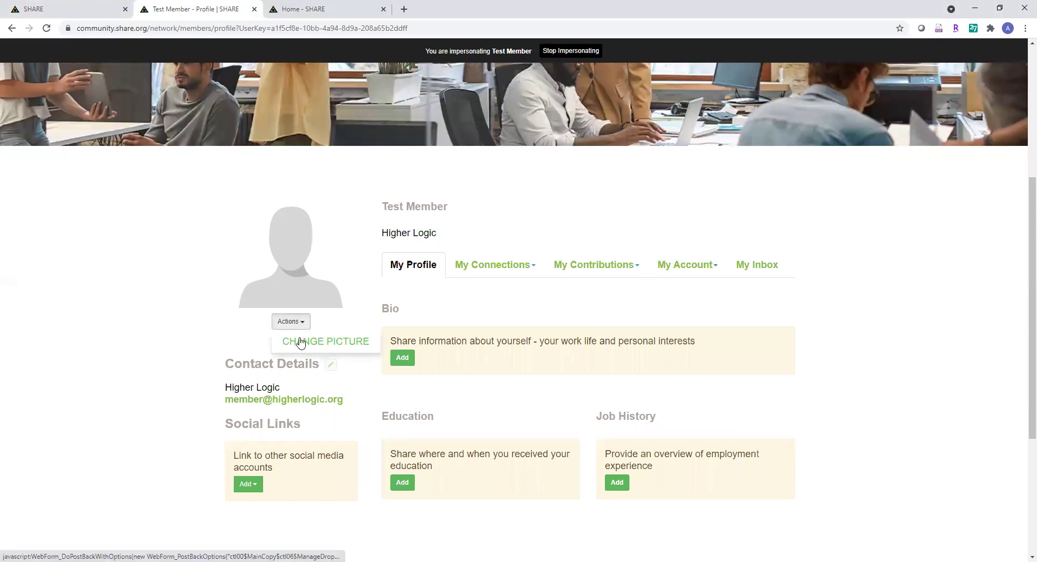
{"action": "left_click", "coordinate": [193, 319]}
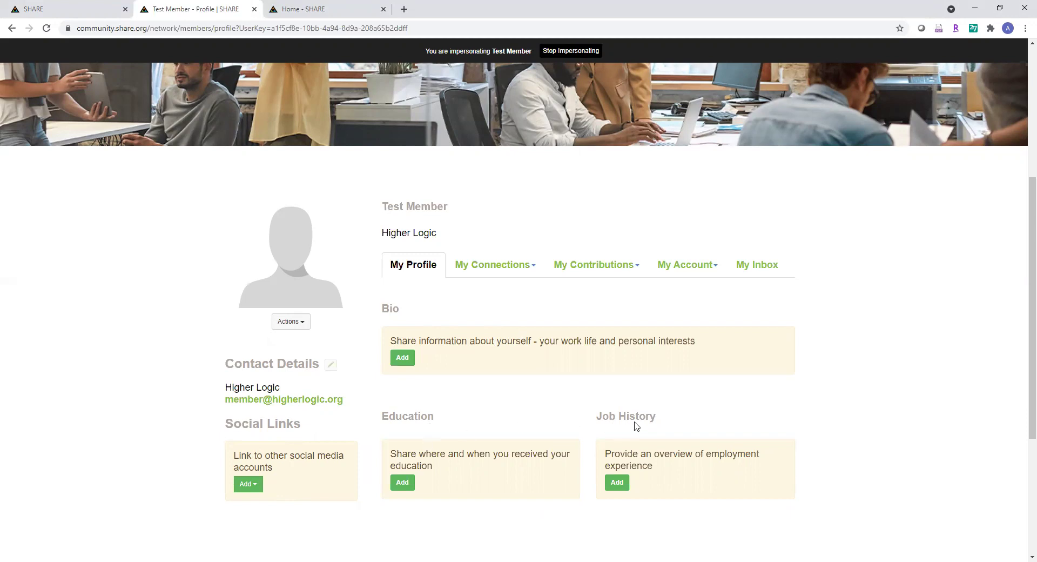
Open the member's contacts and view the suggested people and the directory search option
{"action": "left_click", "coordinate": [509, 271]}
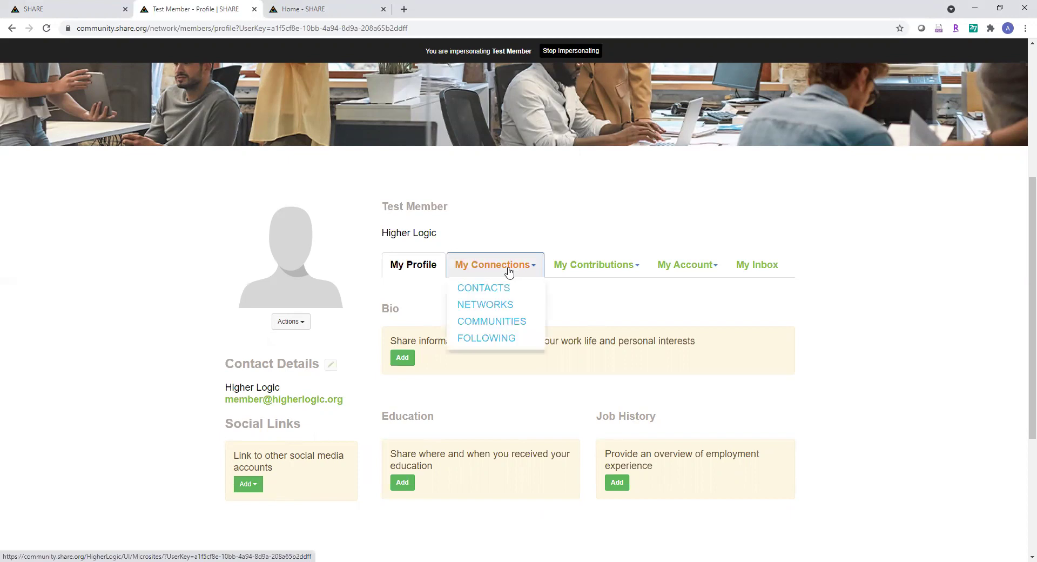
{"action": "left_click", "coordinate": [483, 289]}
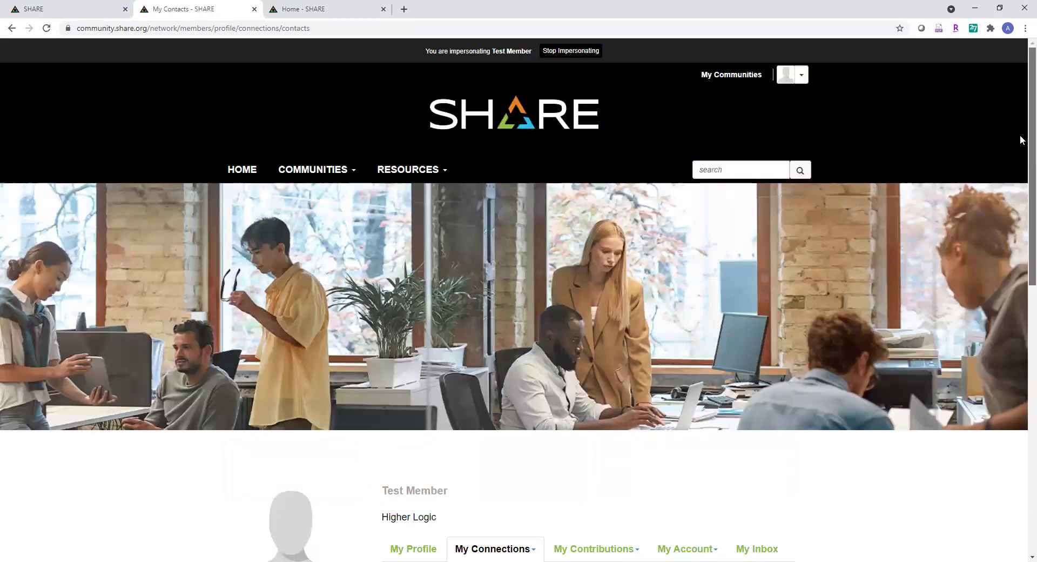
{"action": "scroll", "coordinate": [1021, 157], "scroll_direction": "down", "scroll_amount": 5}
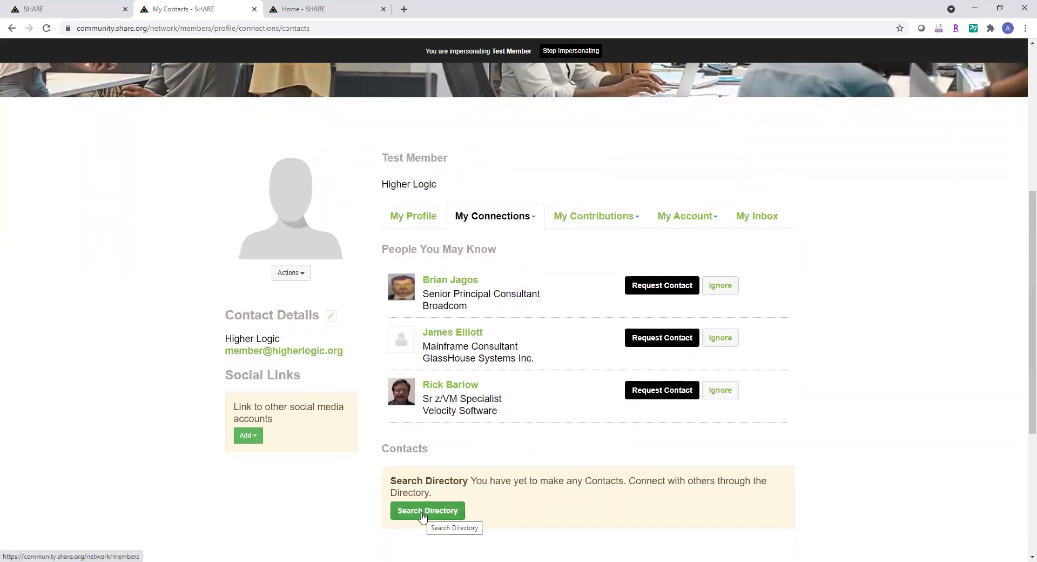
Open the account's privacy settings and view the directory inclusion and profile visibility options
{"action": "left_click", "coordinate": [699, 217]}
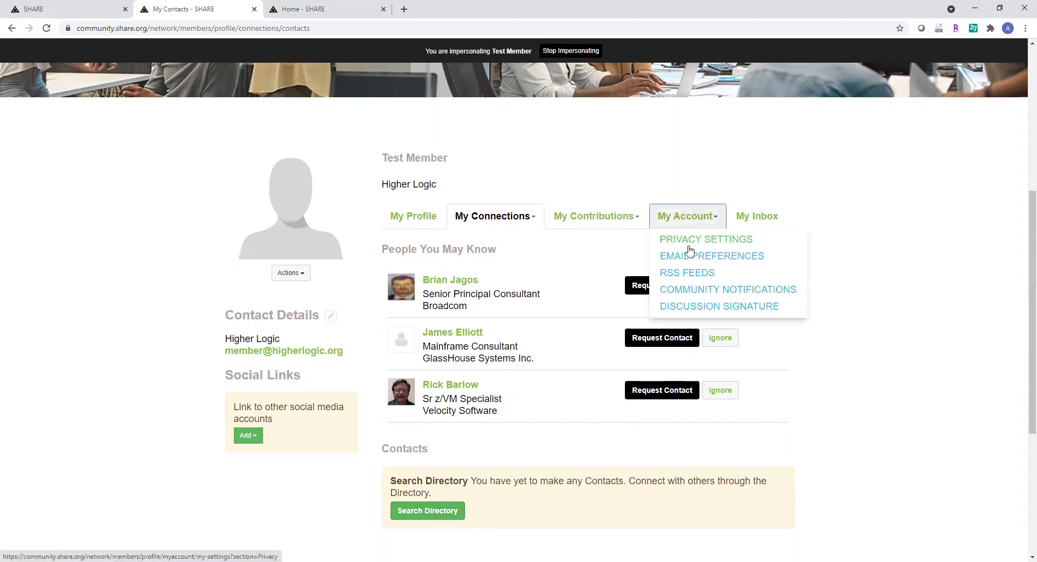
{"action": "left_click", "coordinate": [726, 245]}
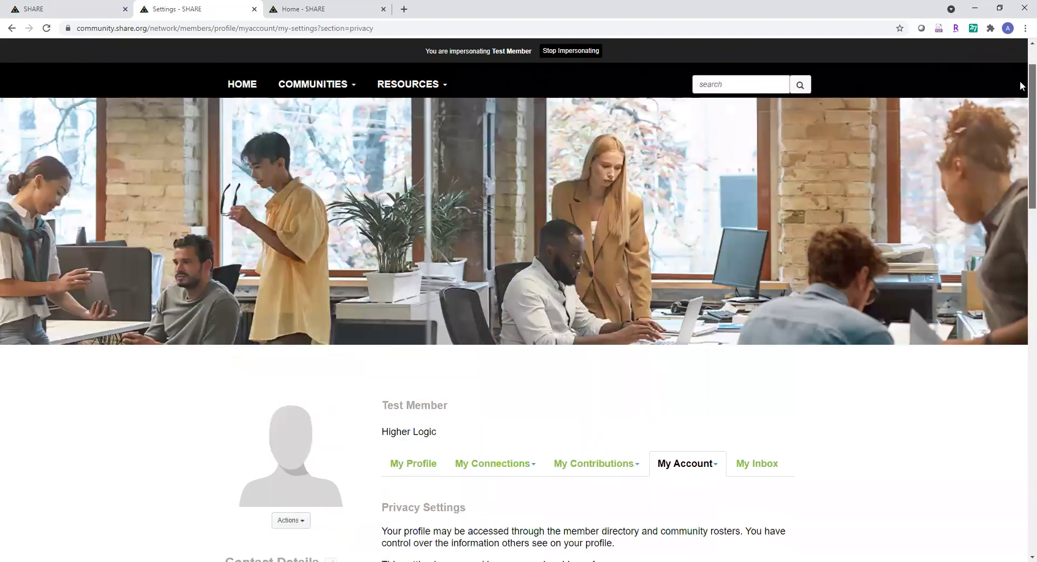
{"action": "scroll", "coordinate": [1021, 85], "scroll_direction": "down", "scroll_amount": 3}
{"action": "scroll", "coordinate": [1020, 130], "scroll_direction": "down", "scroll_amount": 2}
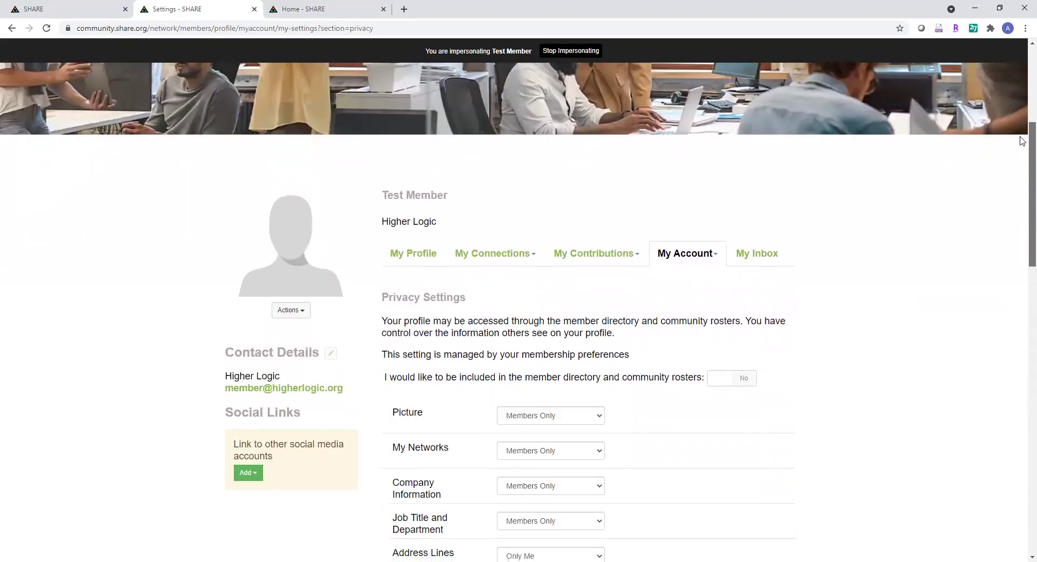
{"action": "scroll", "coordinate": [1023, 140], "scroll_direction": "down", "scroll_amount": 3}
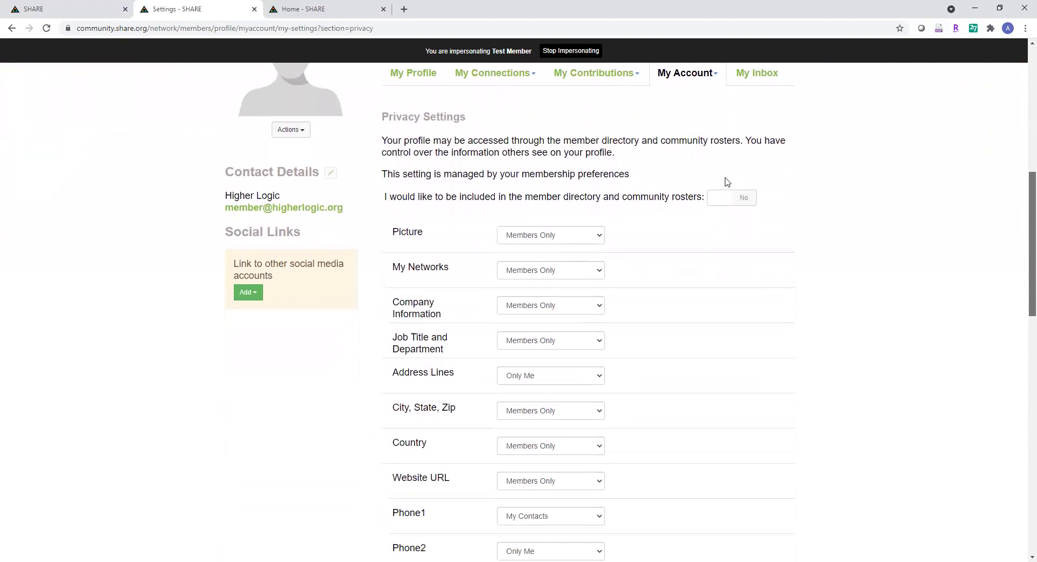
Examine the visibility choices for the profile picture and review the remaining privacy fields without changing them
{"action": "left_click", "coordinate": [592, 237]}
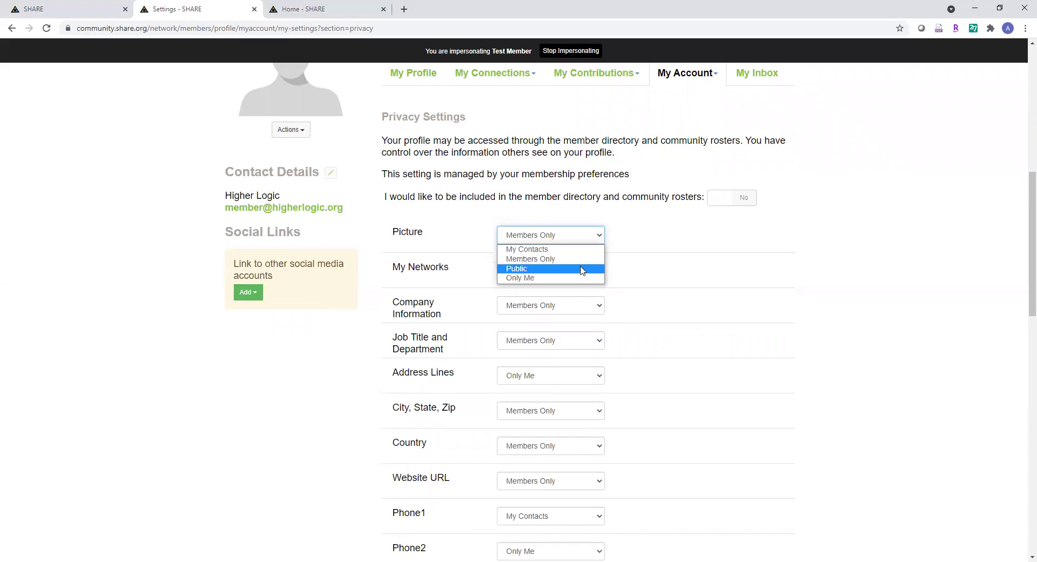
{"action": "left_click", "coordinate": [1021, 188]}
{"action": "scroll", "coordinate": [1021, 195], "scroll_direction": "down", "scroll_amount": 3}
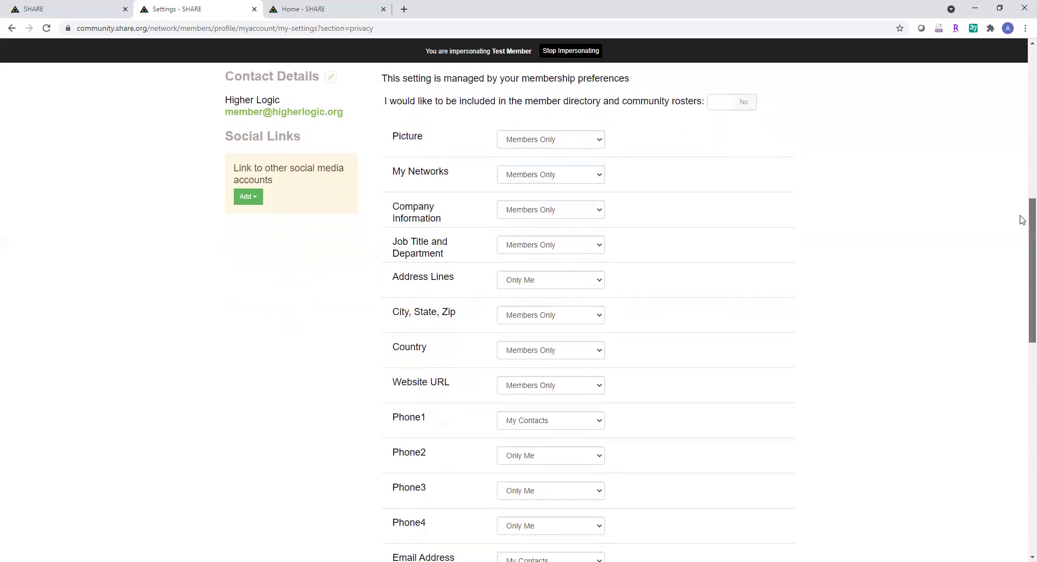
{"action": "scroll", "coordinate": [1023, 236], "scroll_direction": "down", "scroll_amount": 2}
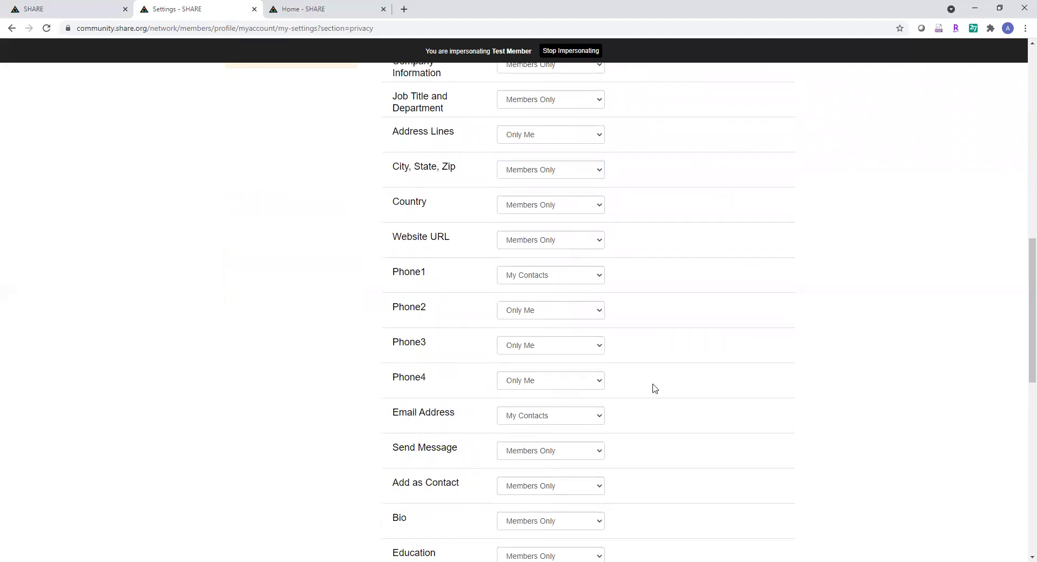
{"action": "left_click_drag", "start_coordinate": [1023, 318], "coordinate": [1023, 416]}
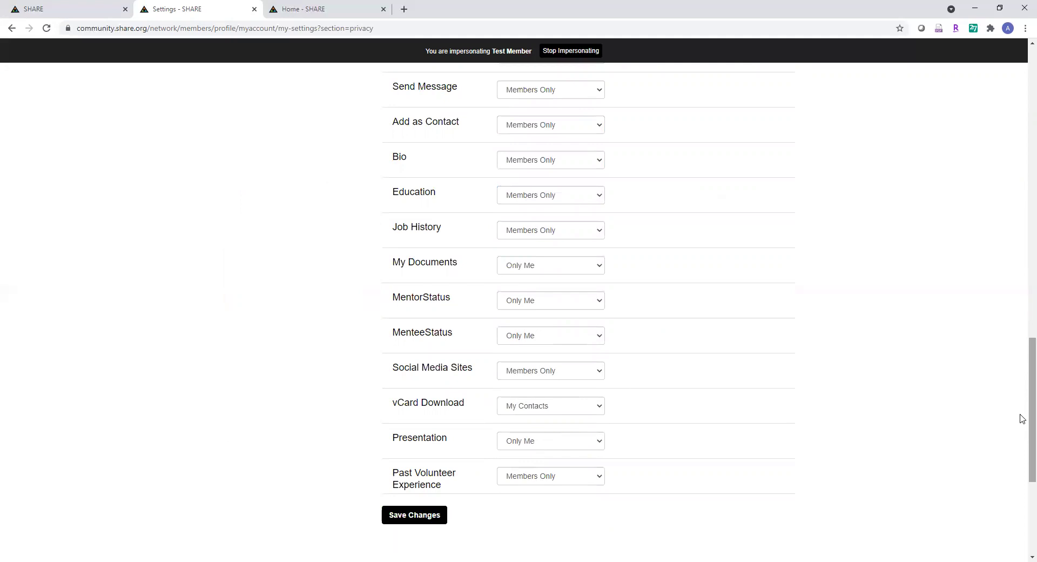
{"action": "left_click_drag", "start_coordinate": [1021, 416], "coordinate": [1021, 197]}
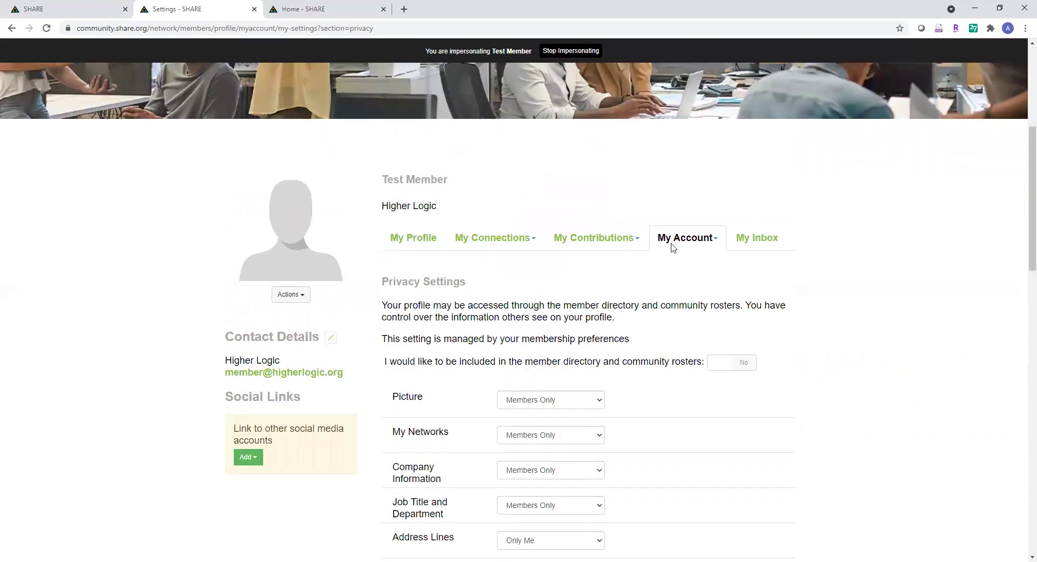
In the account's community notifications, enable automatically setting discussion emails to "No Email" when a community is added to a consolidated digest
{"action": "left_click", "coordinate": [686, 240]}
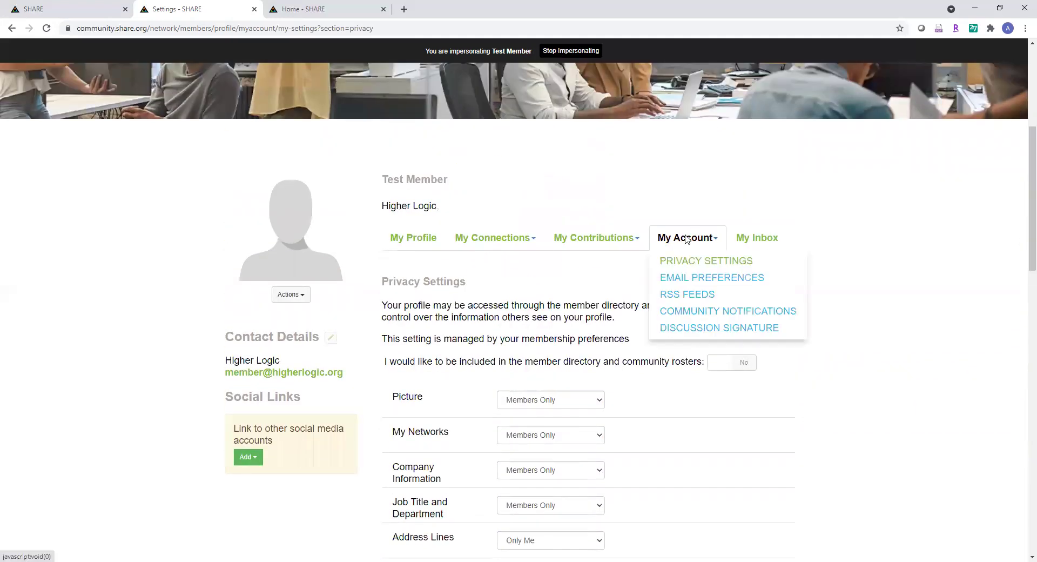
{"action": "left_click", "coordinate": [729, 312]}
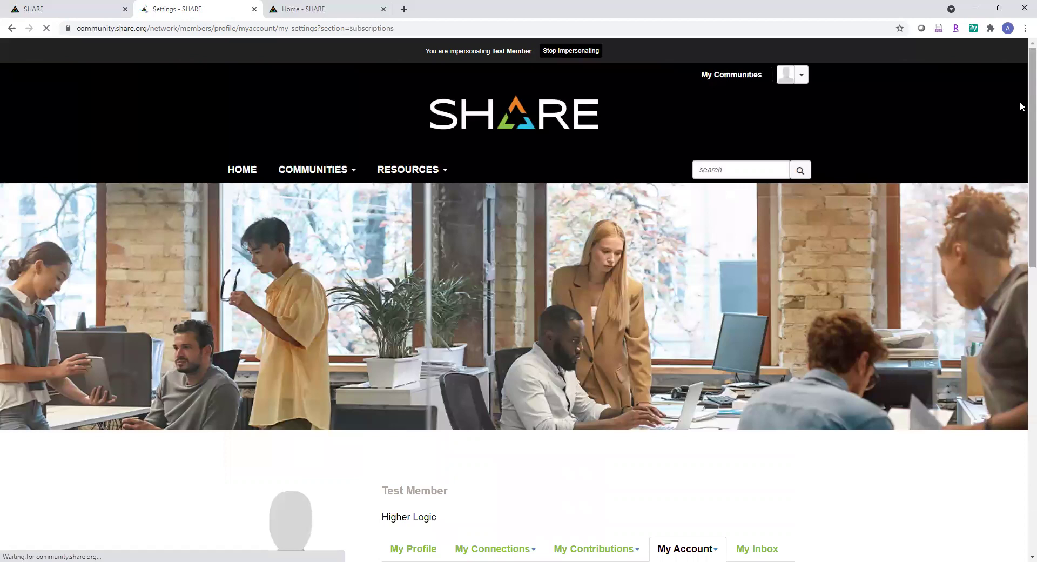
{"action": "scroll", "coordinate": [1023, 211], "scroll_direction": "down", "scroll_amount": 1}
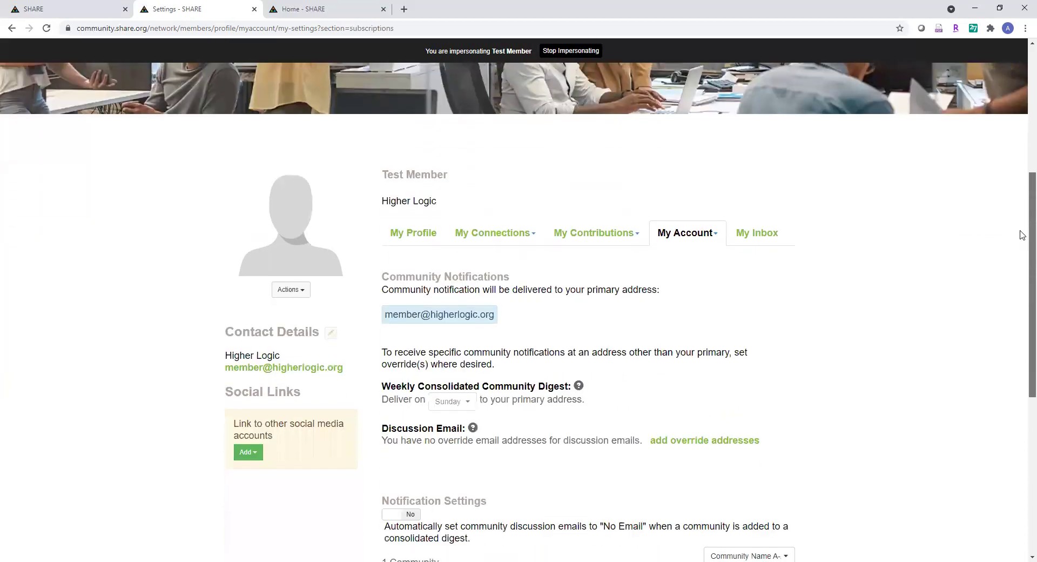
{"action": "scroll", "coordinate": [1022, 268], "scroll_direction": "down", "scroll_amount": 2}
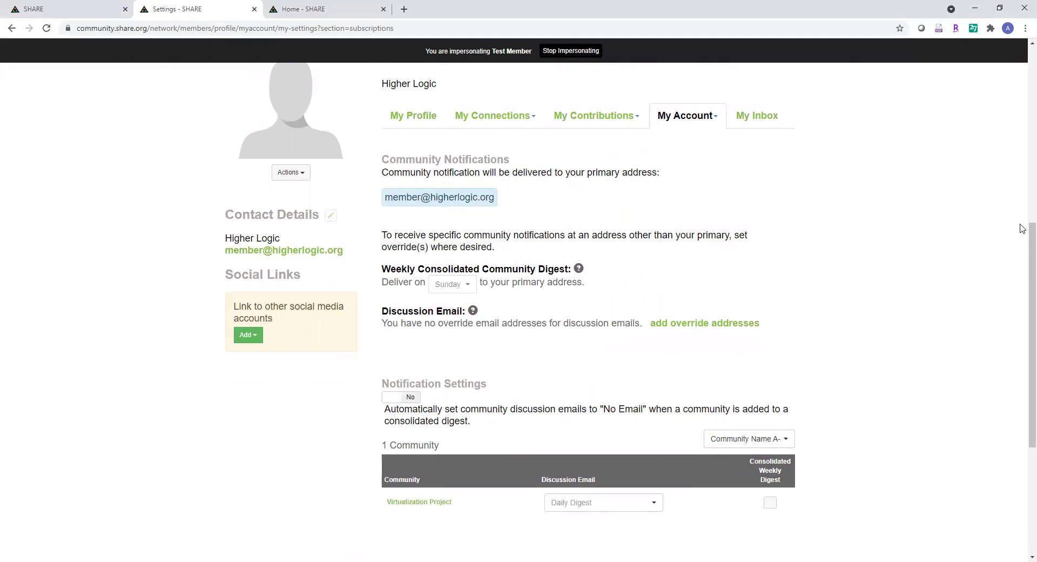
{"action": "scroll", "coordinate": [1022, 241], "scroll_direction": "down", "scroll_amount": 1}
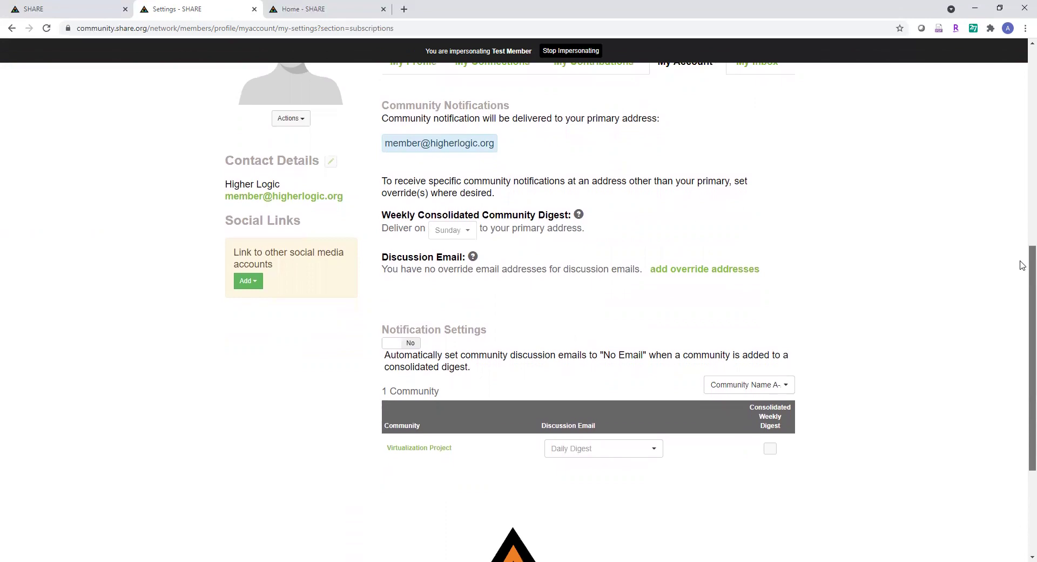
{"action": "left_click", "coordinate": [391, 347]}
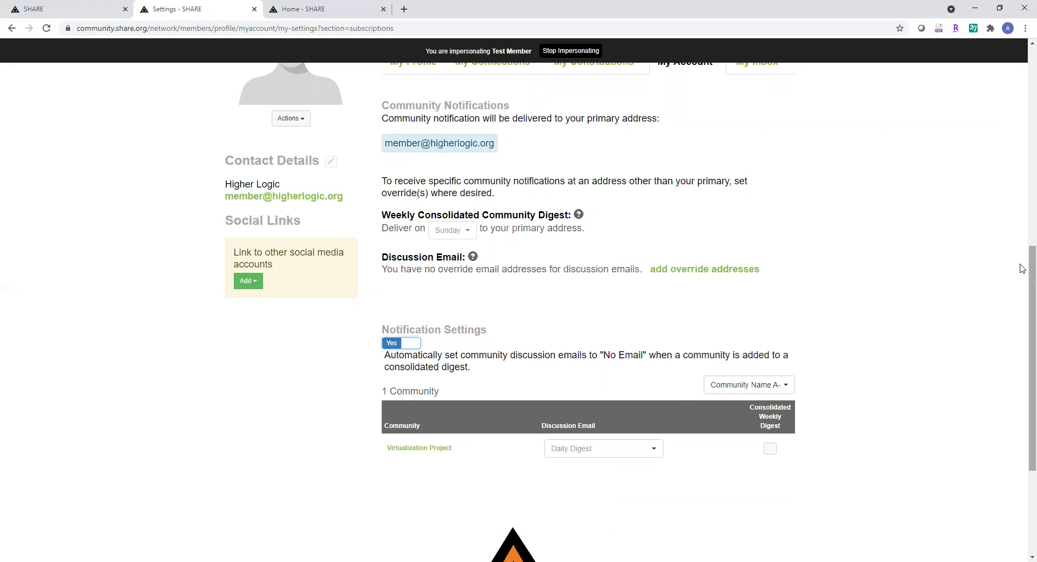
Examine the discussion email frequency options for the Virtualization Project community, leaving the setting unchanged
{"action": "left_click_drag", "start_coordinate": [1022, 269], "coordinate": [1021, 318]}
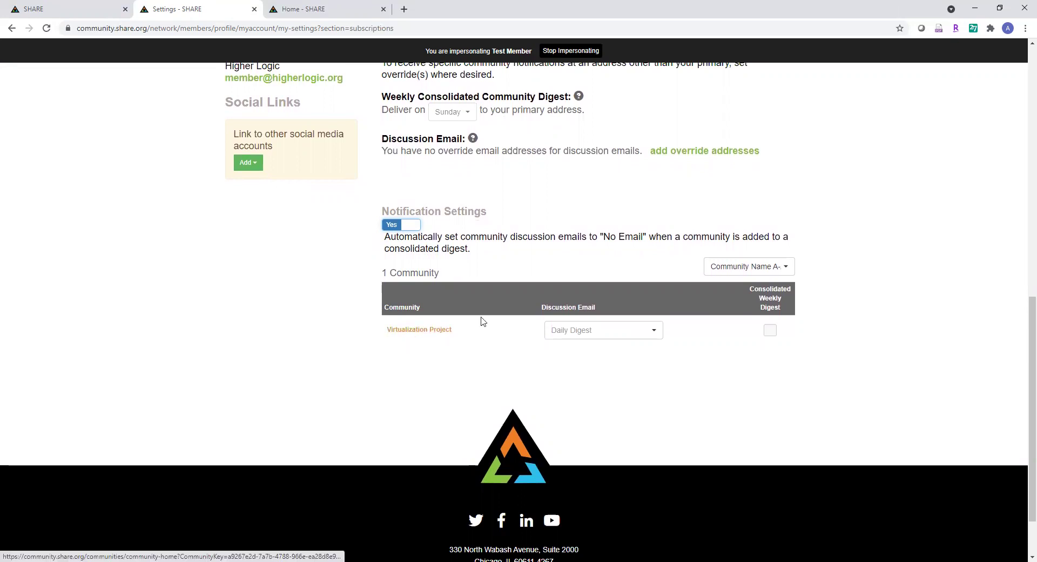
{"action": "left_click", "coordinate": [654, 335]}
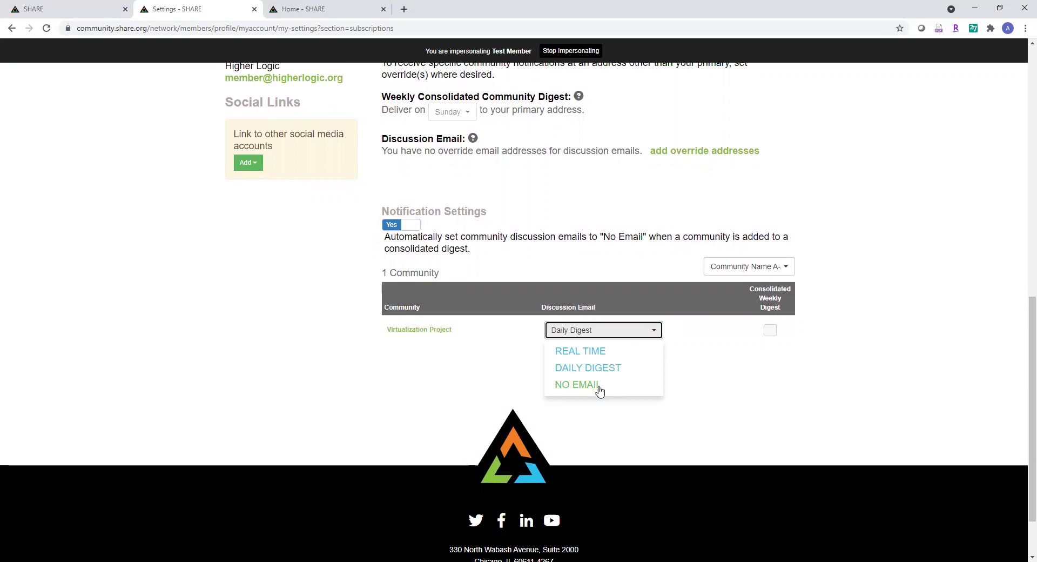
{"action": "left_click", "coordinate": [780, 392]}
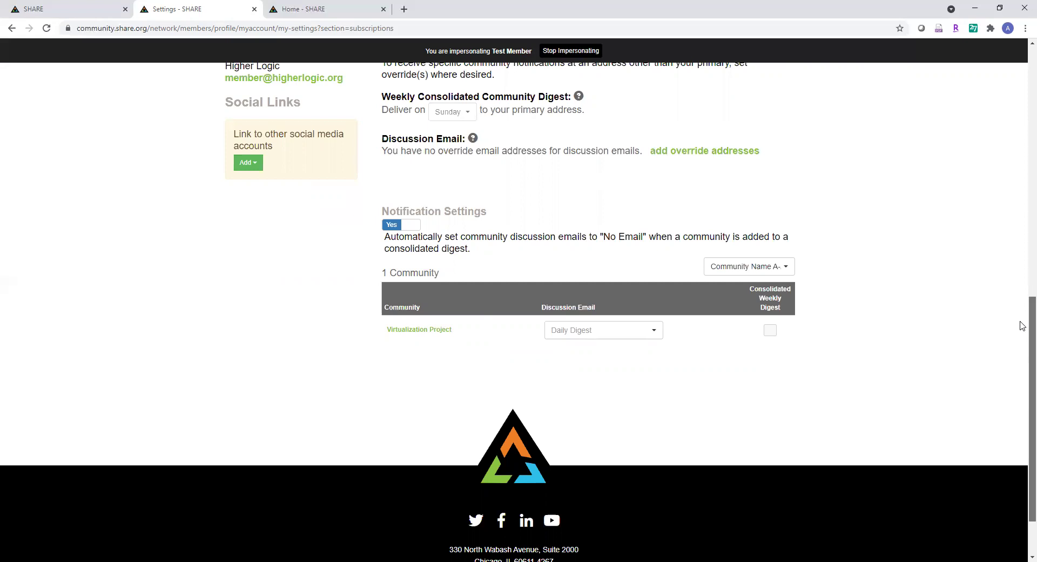
Open the list of the member's own communities and go to the Virtualization Project community home page
{"action": "left_click_drag", "start_coordinate": [1022, 326], "coordinate": [1015, 58]}
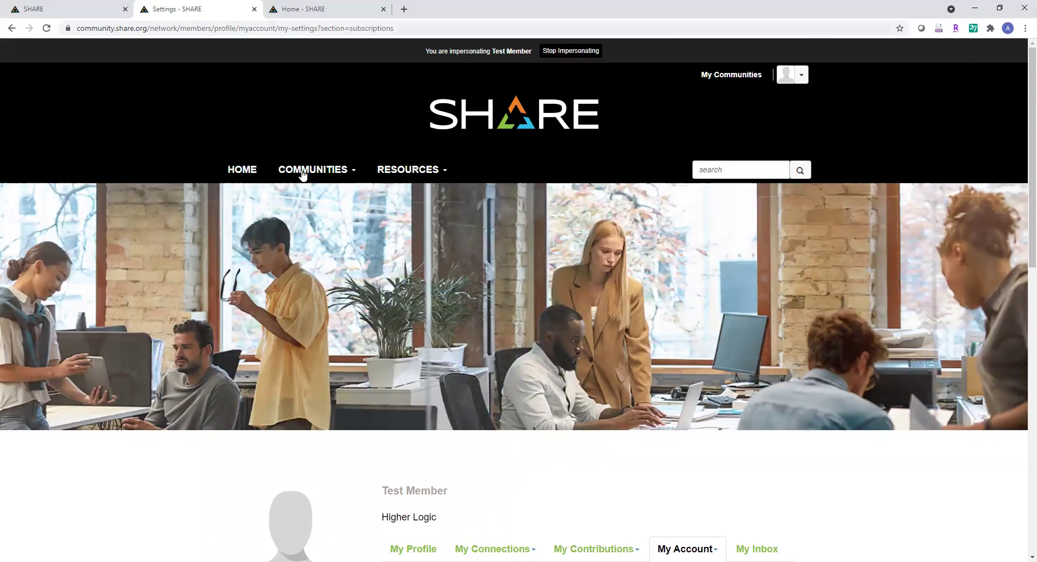
{"action": "mouse_move", "coordinate": [305, 173]}
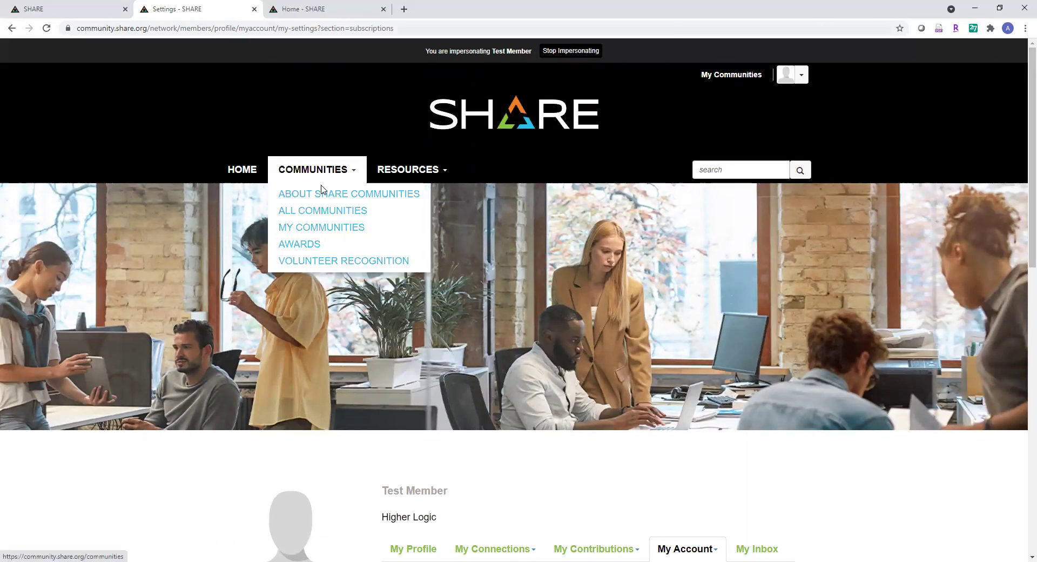
{"action": "left_click", "coordinate": [302, 228]}
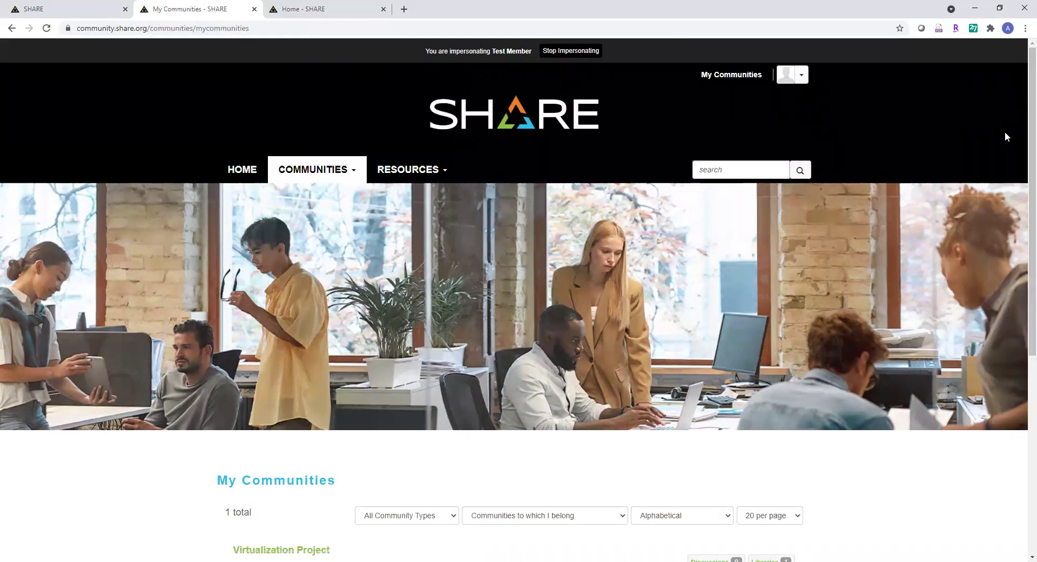
{"action": "scroll", "coordinate": [378, 482], "scroll_direction": "down", "scroll_amount": 3}
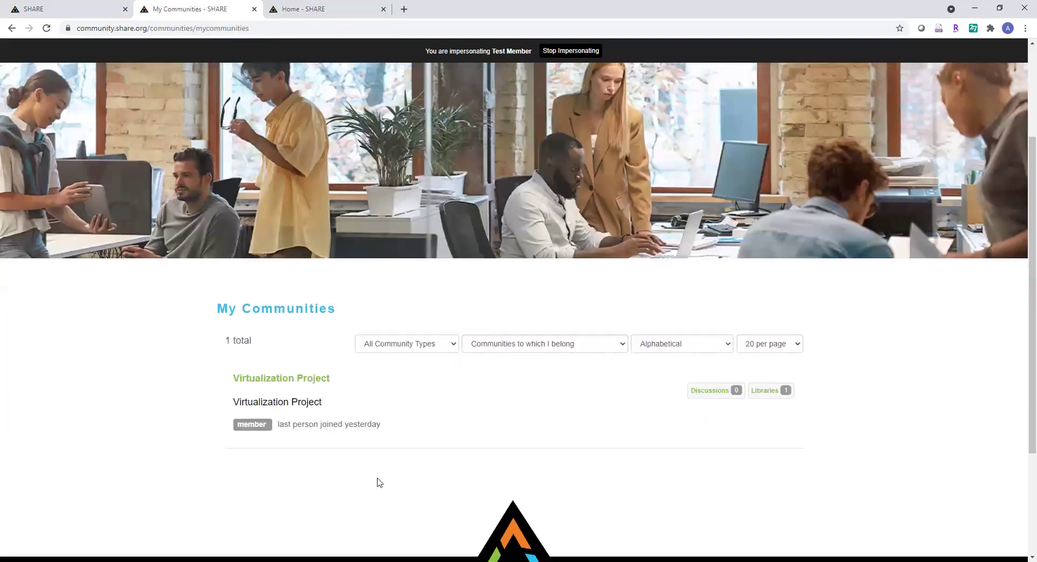
{"action": "left_click", "coordinate": [304, 385]}
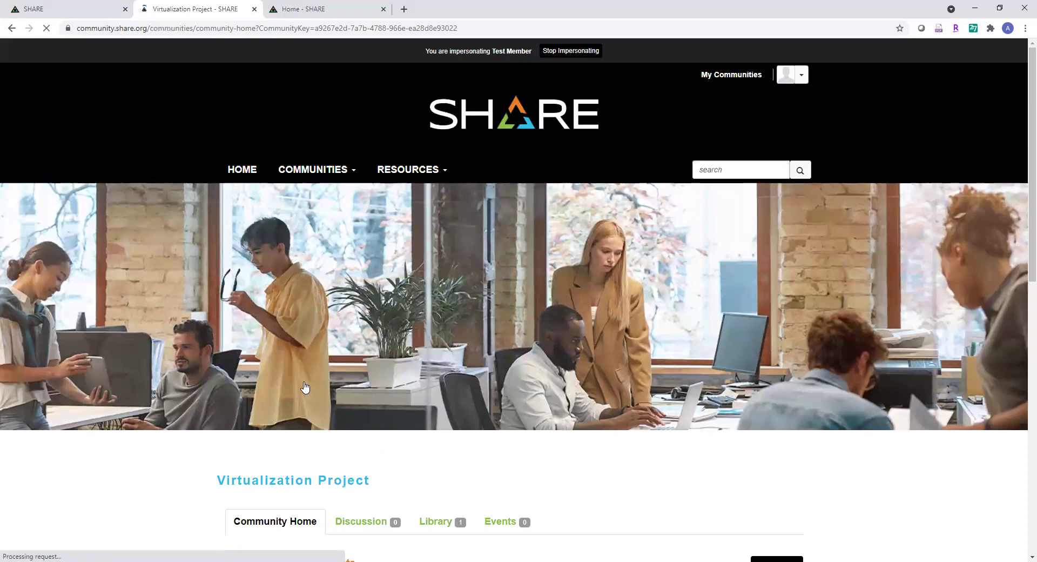
{"action": "scroll", "coordinate": [1022, 135], "scroll_direction": "down", "scroll_amount": 3}
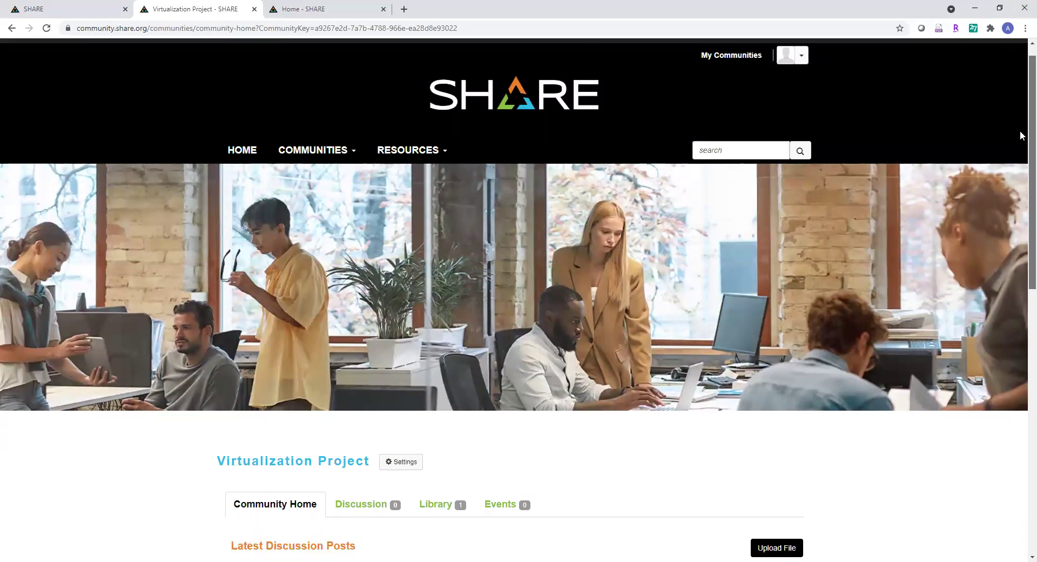
Examine the Virtualization Project home page and its form for starting a discussion thread, and return to the community home without posting
{"action": "scroll", "coordinate": [1022, 135], "scroll_direction": "down", "scroll_amount": 5}
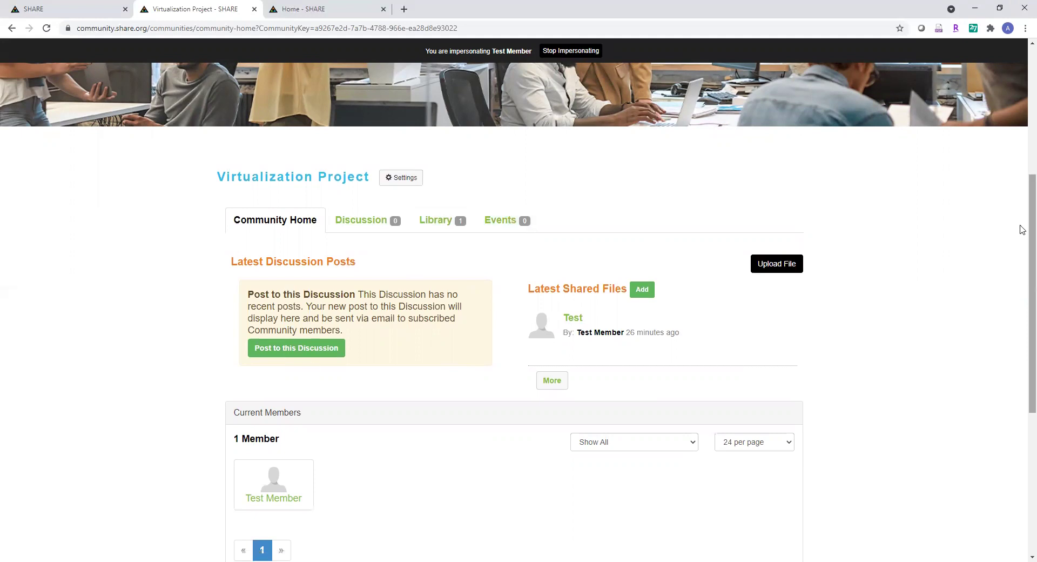
{"action": "scroll", "coordinate": [1022, 229], "scroll_direction": "down", "scroll_amount": 1}
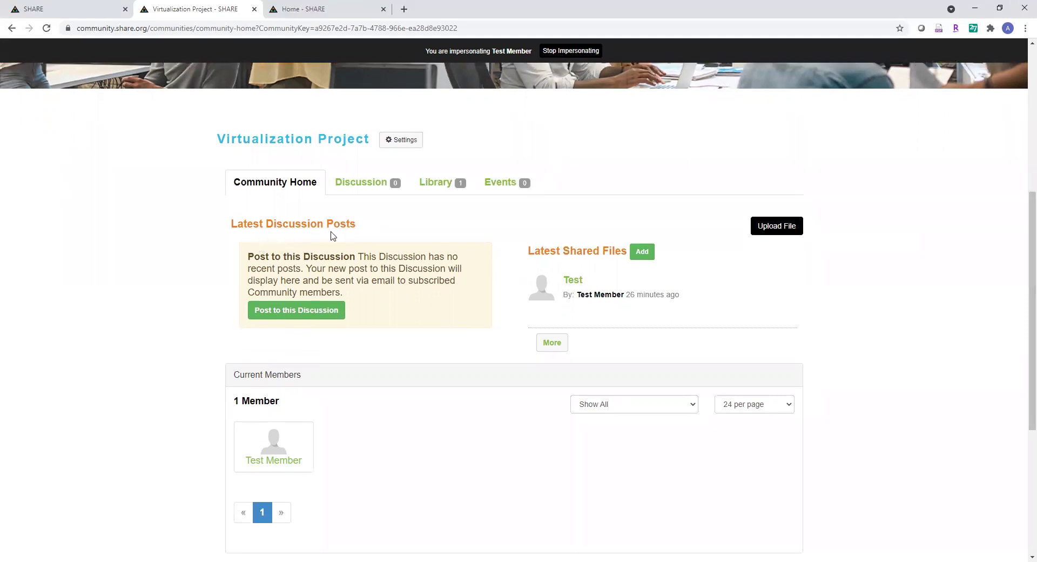
{"action": "left_click", "coordinate": [292, 312]}
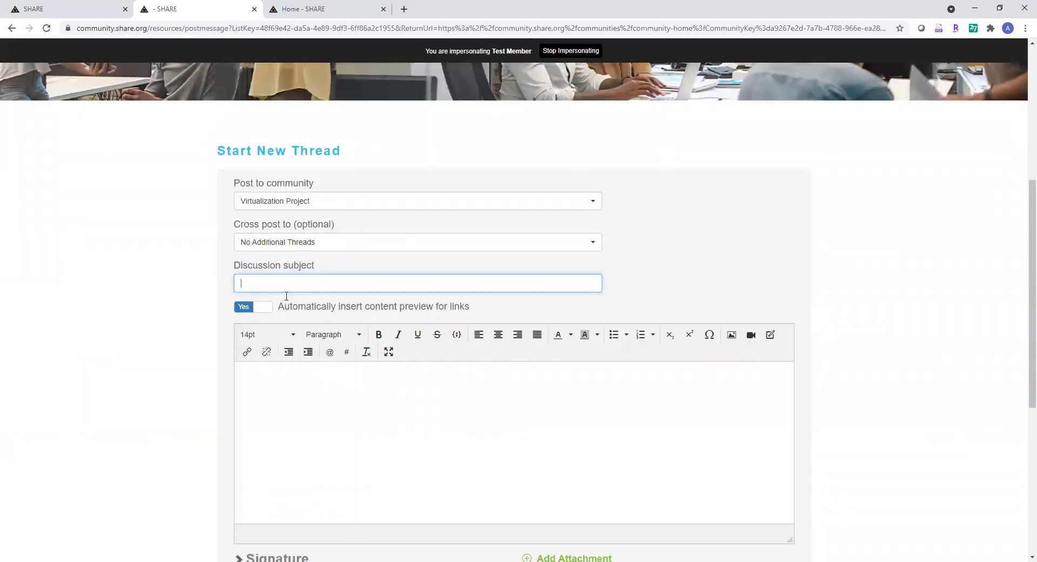
{"action": "scroll", "coordinate": [1019, 254], "scroll_direction": "down", "scroll_amount": 2}
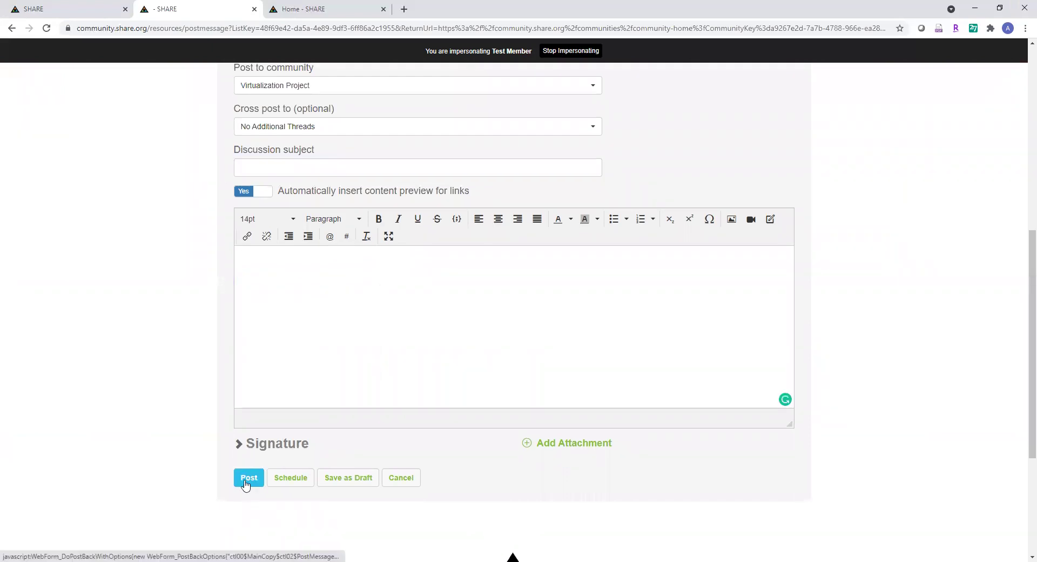
{"action": "left_click", "coordinate": [12, 29]}
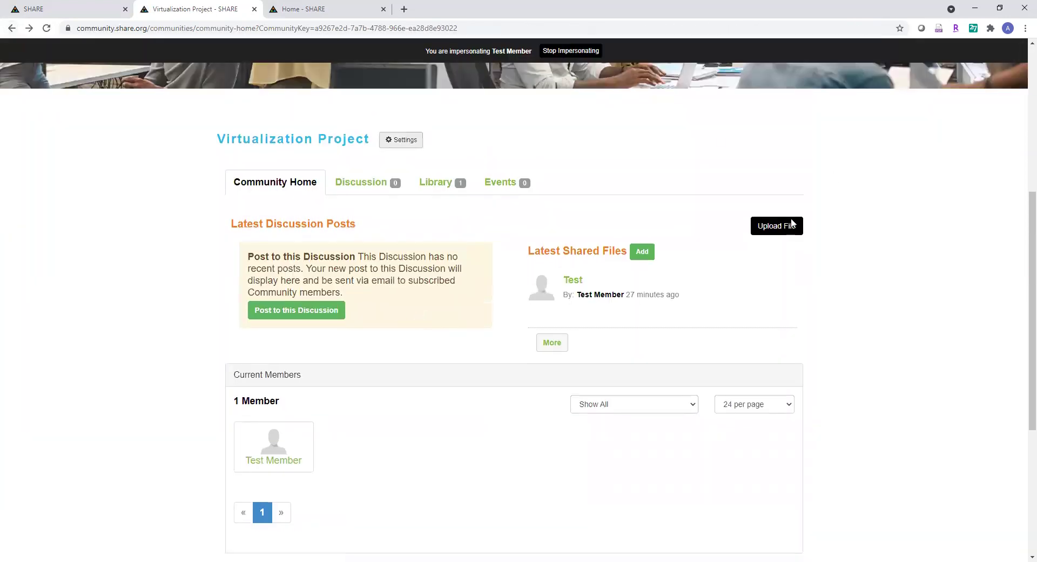
Try adding a Standard File Upload entry titled "Test" to the Virtualization Project library, and cancel it at the file upload stage
{"action": "left_click", "coordinate": [642, 252]}
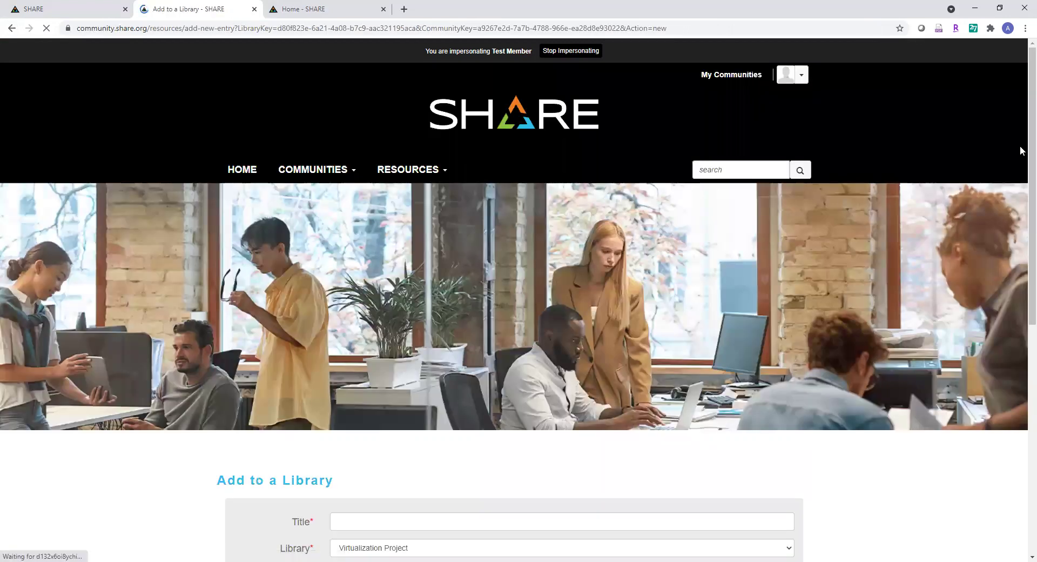
{"action": "scroll", "coordinate": [1021, 260], "scroll_direction": "down", "scroll_amount": 6}
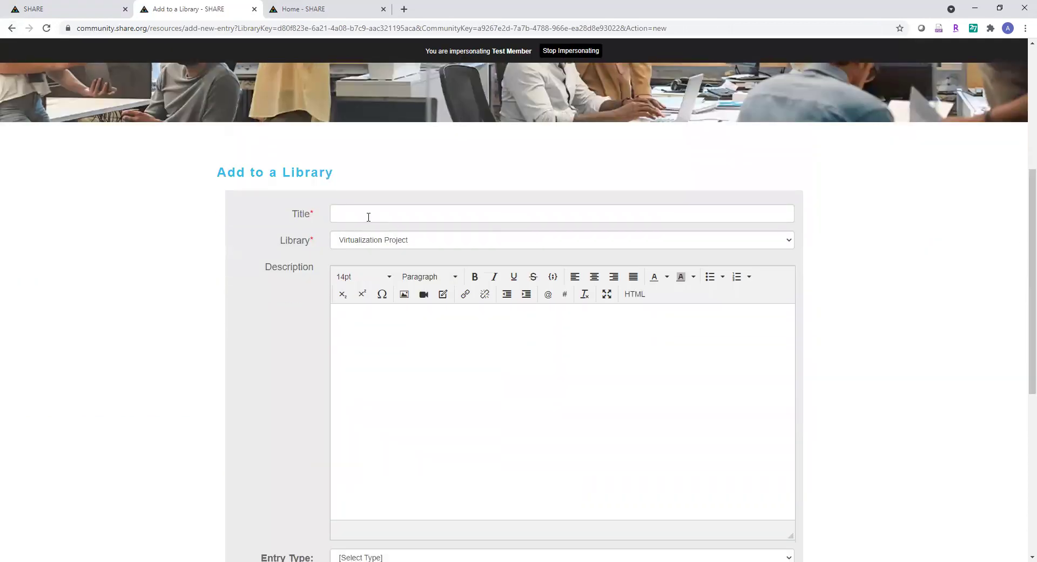
{"action": "left_click", "coordinate": [368, 213]}
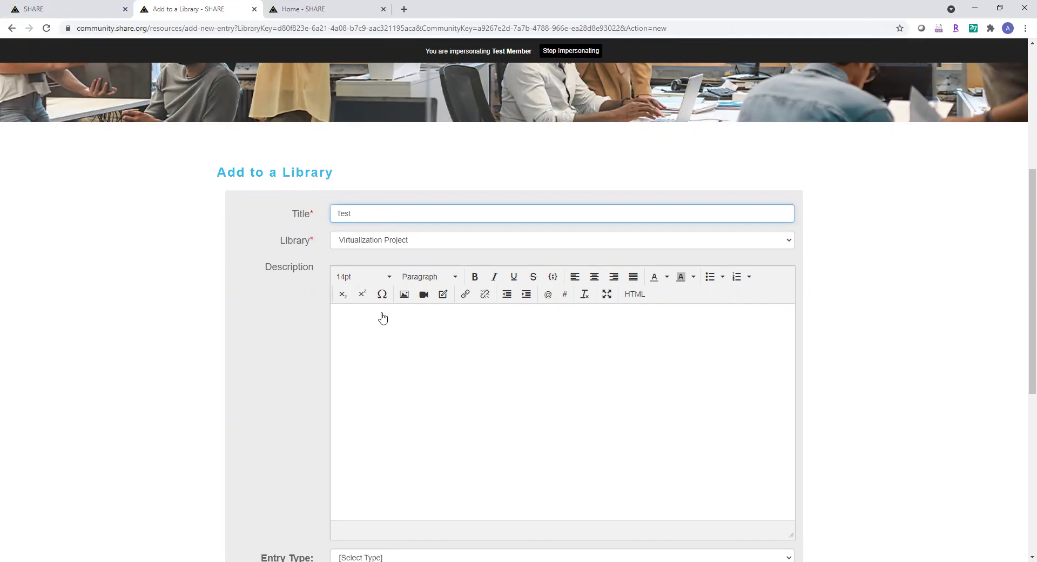
{"action": "left_click", "coordinate": [378, 358]}
{"action": "scroll", "coordinate": [378, 359], "scroll_direction": "down", "scroll_amount": 5}
{"action": "left_click", "coordinate": [385, 287]}
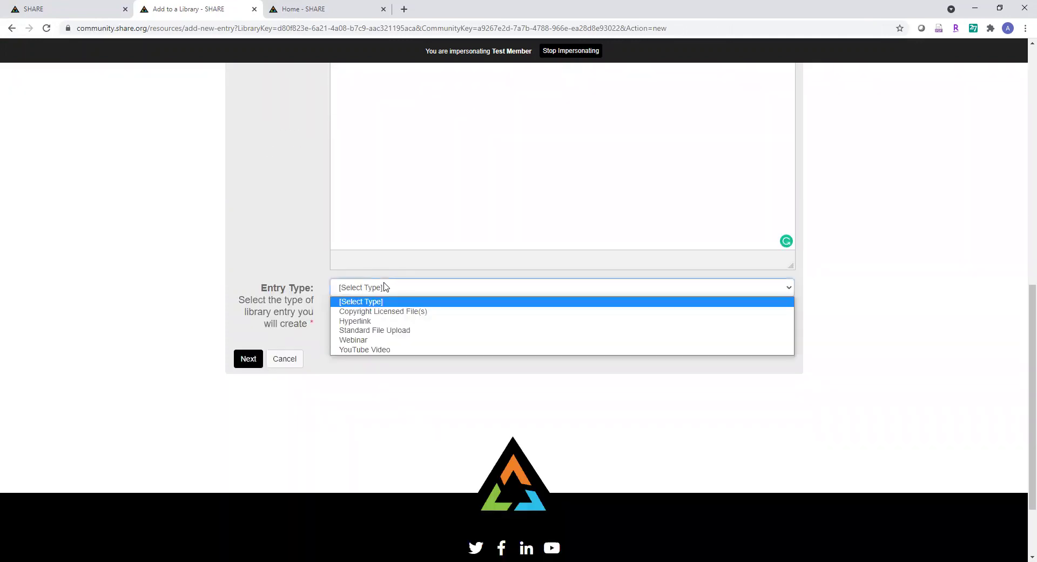
{"action": "left_click", "coordinate": [372, 330]}
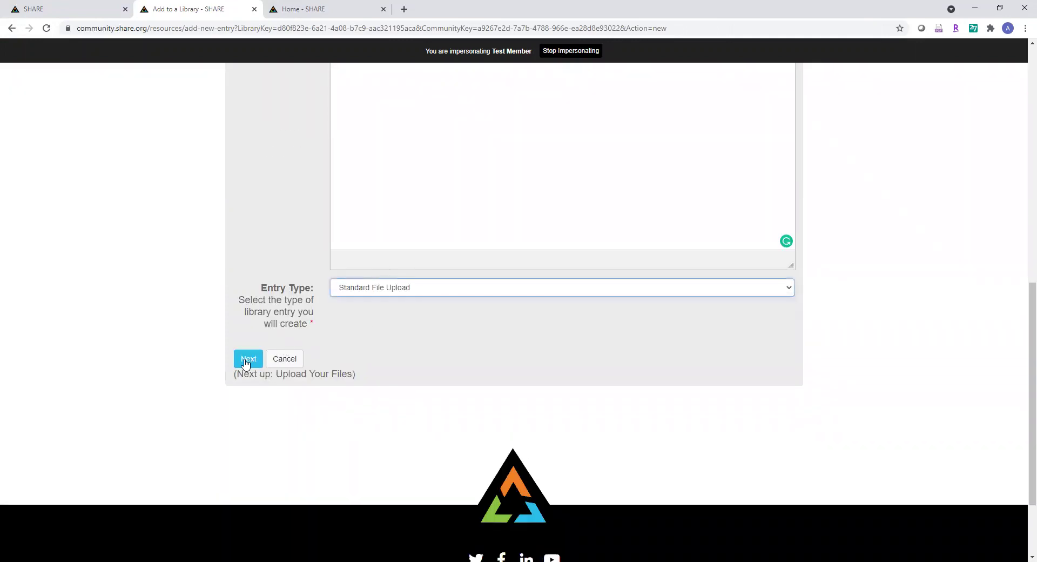
{"action": "left_click", "coordinate": [246, 360]}
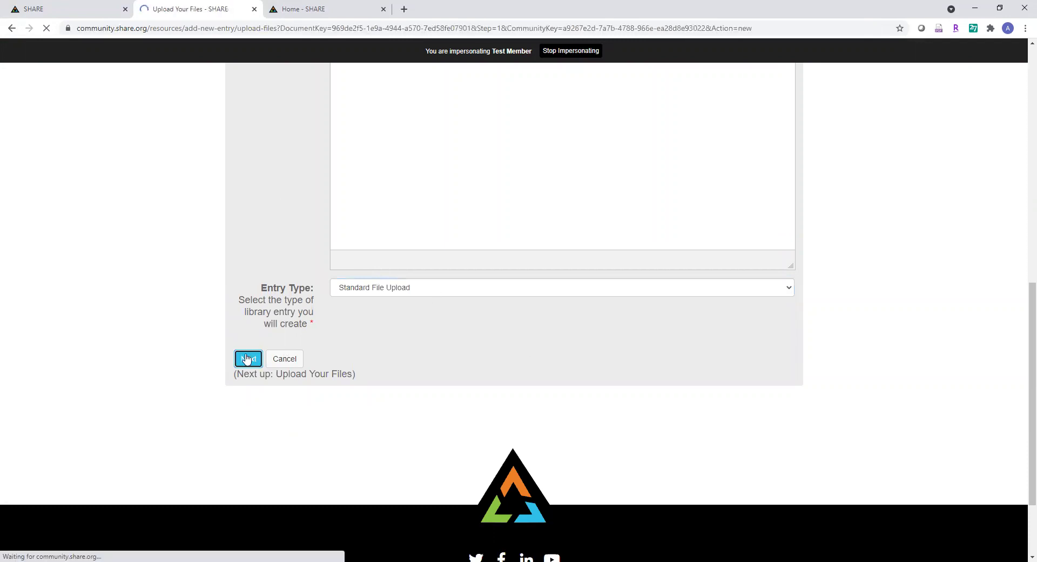
{"action": "scroll", "coordinate": [1020, 82], "scroll_direction": "down", "scroll_amount": 3}
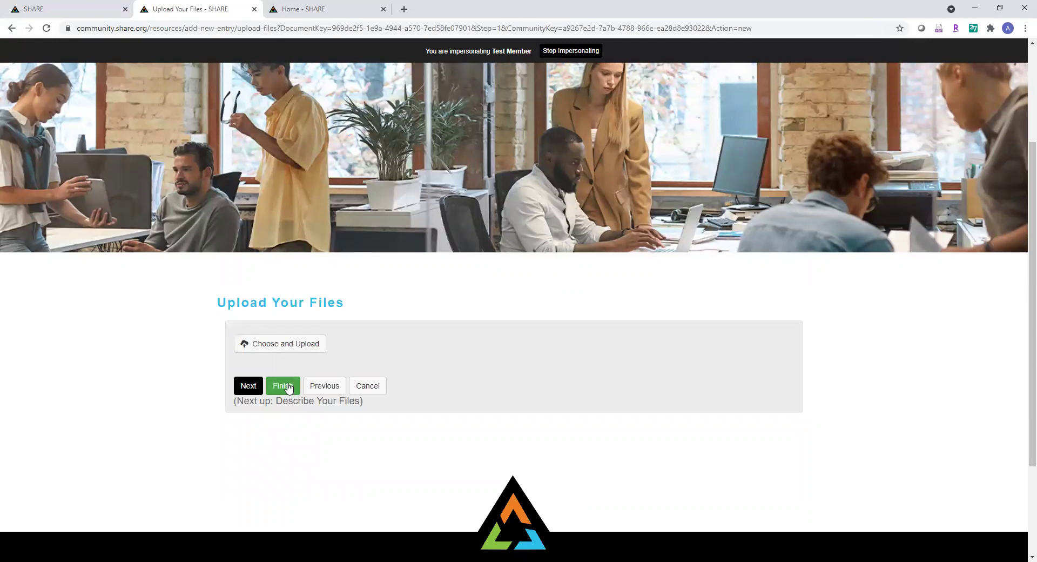
{"action": "left_click", "coordinate": [369, 393]}
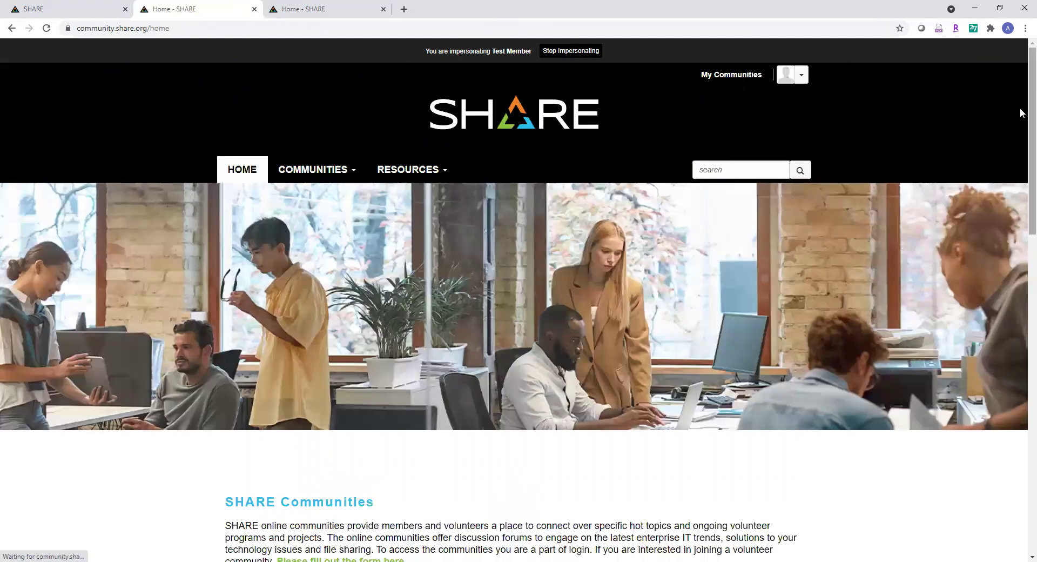
Review the latest discussions and recent shared files on the SHARE Communities home page
{"action": "scroll", "coordinate": [1022, 162], "scroll_direction": "down", "scroll_amount": 5}
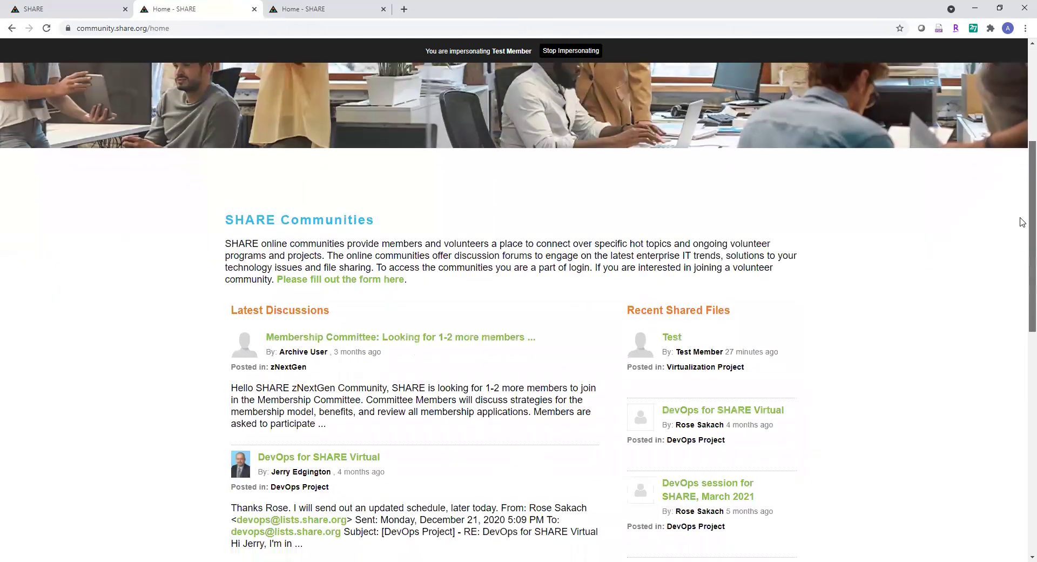
{"action": "scroll", "coordinate": [1022, 222], "scroll_direction": "down", "scroll_amount": 1}
{"action": "scroll", "coordinate": [1021, 200], "scroll_direction": "up", "scroll_amount": 3}
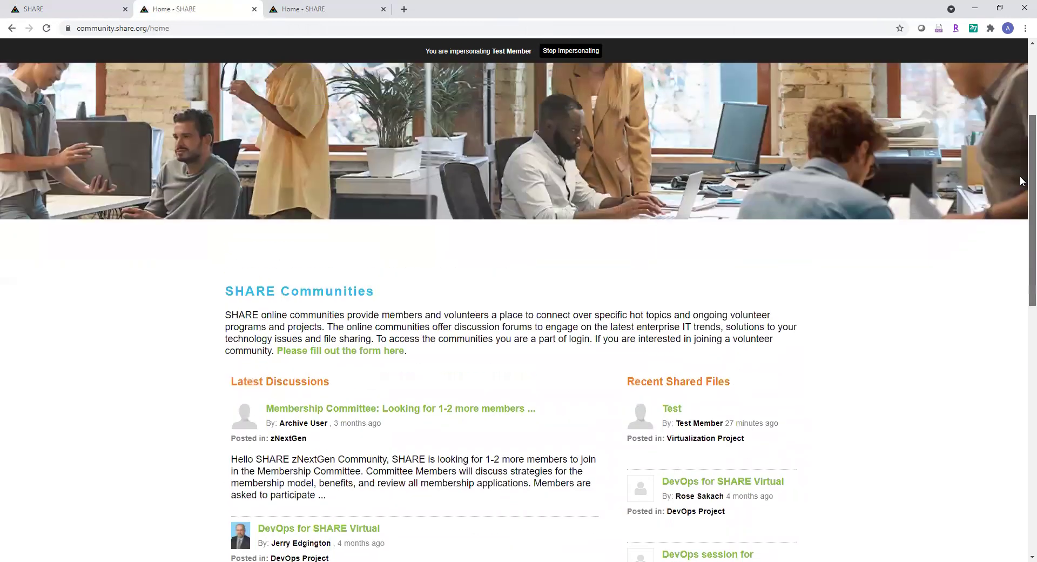